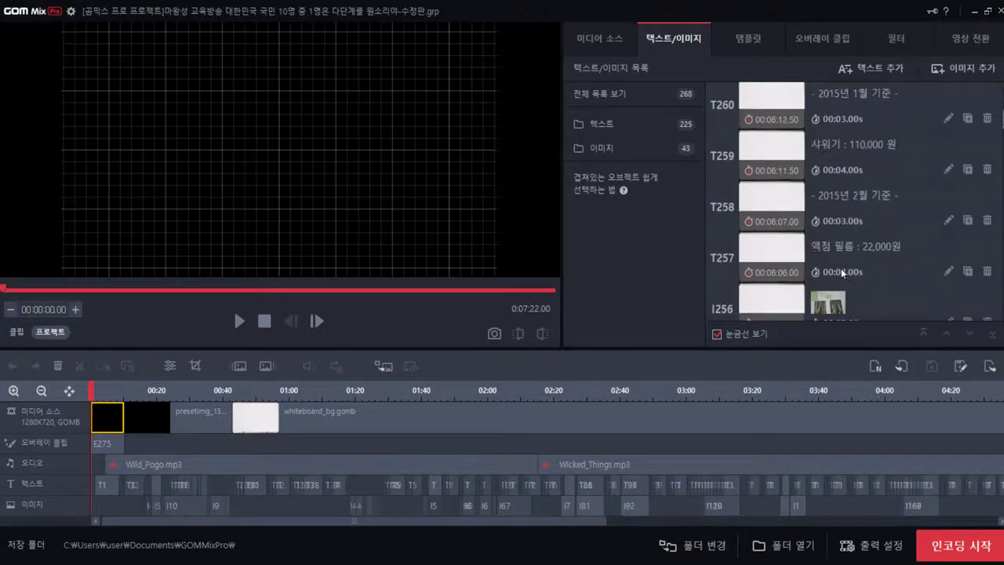
# Step: Play the whole project from the start and check the opening's text and image objects up to the countdown bubble, pausing before the whiteboard scene
pyautogui.scroll(-3, 840, 269)
pyautogui.moveTo(1001, 119); pyautogui.dragTo(1000, 309)
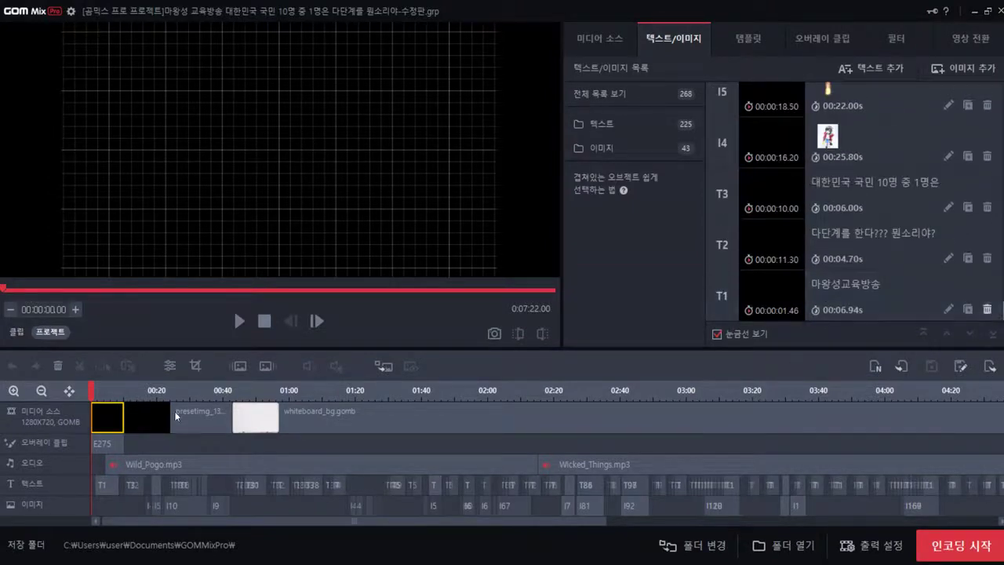
pyautogui.click(240, 323)
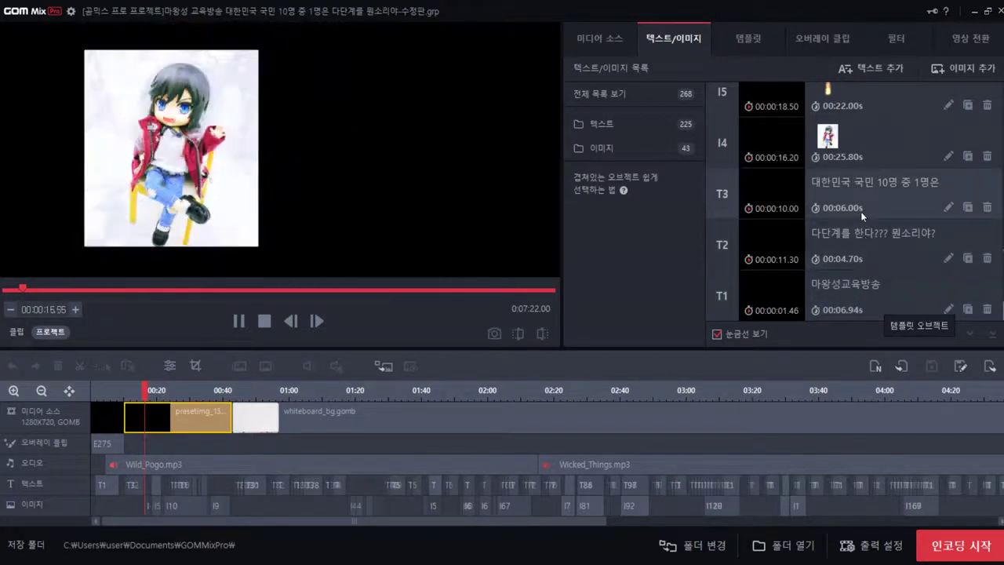
pyautogui.scroll(3, 860, 211)
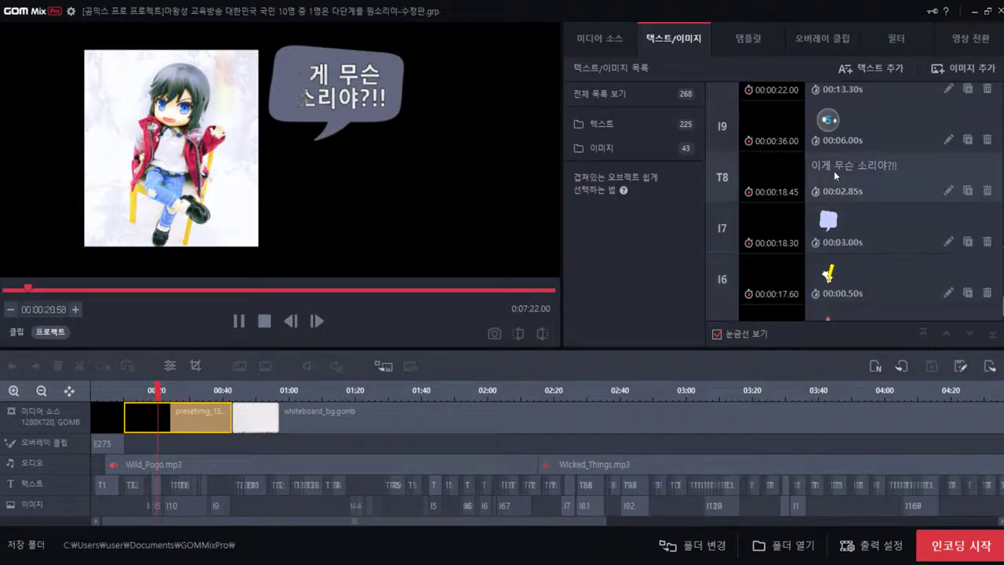
pyautogui.scroll(3, 847, 196)
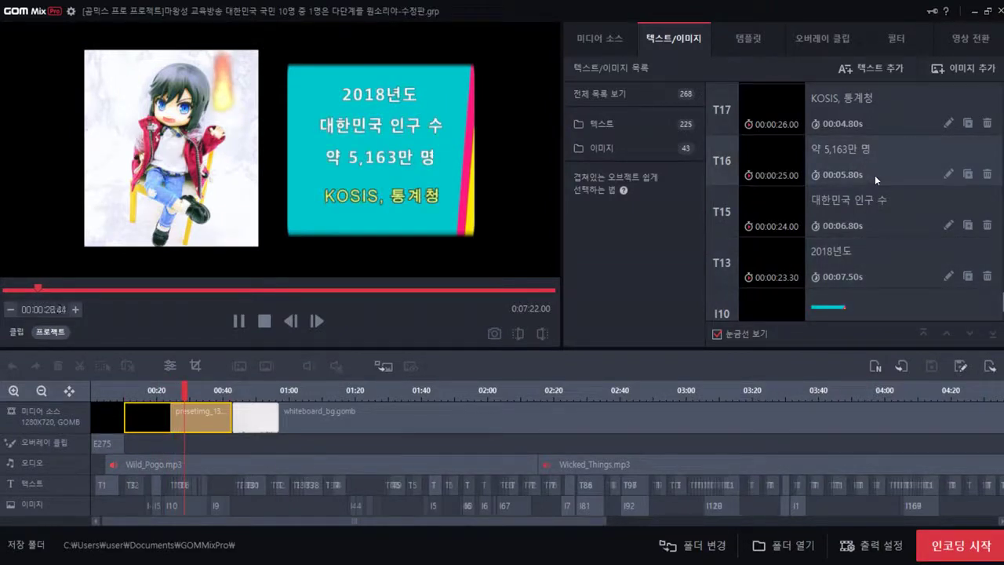
pyautogui.scroll(3, 854, 164)
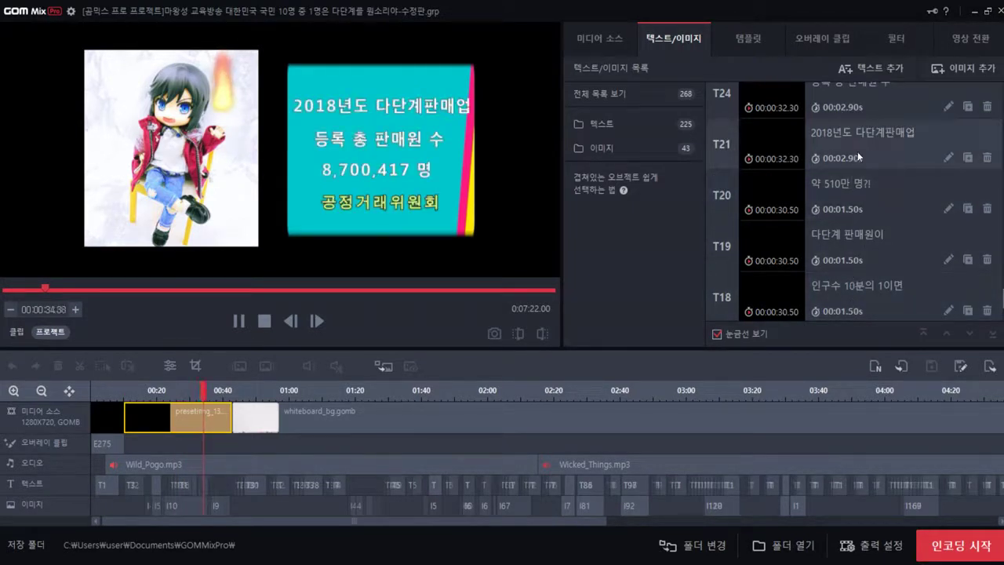
pyautogui.scroll(3, 861, 95)
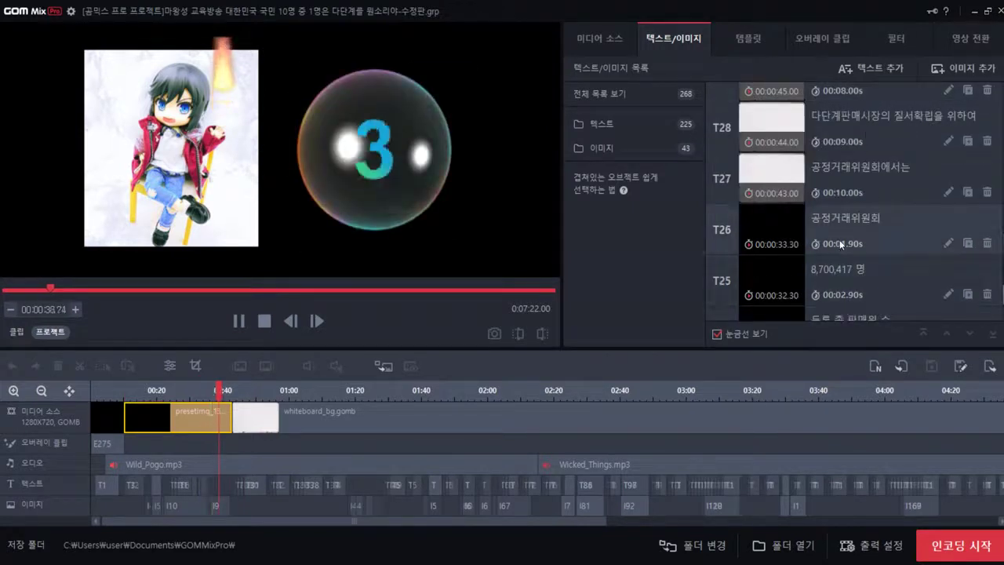
pyautogui.scroll(-10, 839, 239)
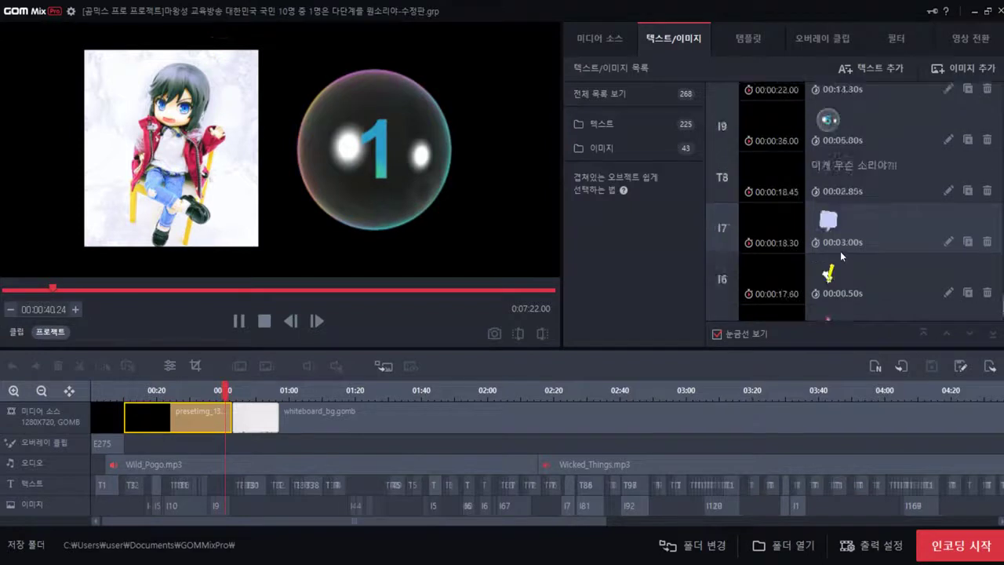
pyautogui.scroll(10, 840, 251)
pyautogui.press('space')
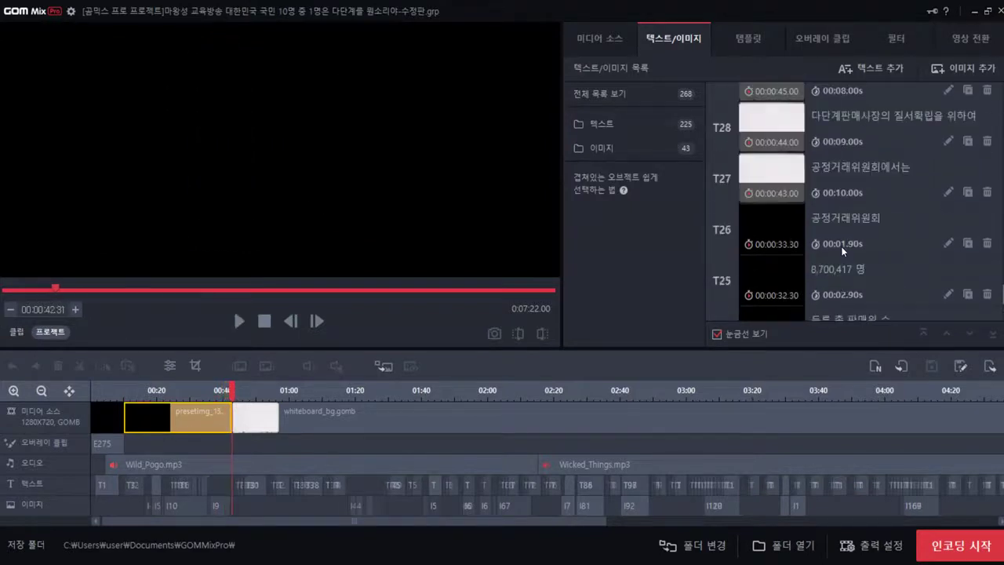
# Step: Resume playback and compare the text and image list with the first whiteboard scenes about the 공정거래위원회 information disclosure
pyautogui.press('space')
pyautogui.scroll(3, 849, 219)
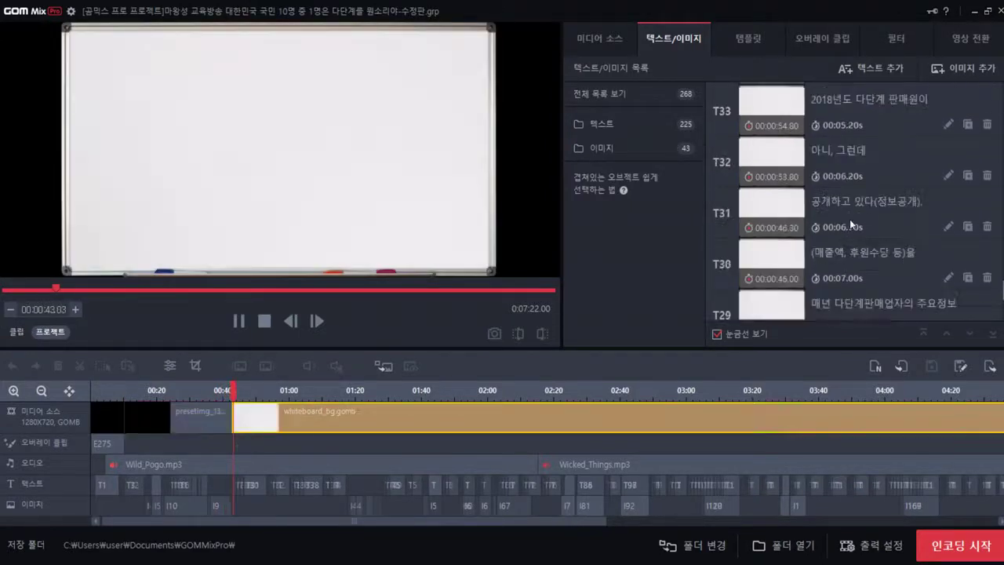
pyautogui.scroll(-3, 850, 270)
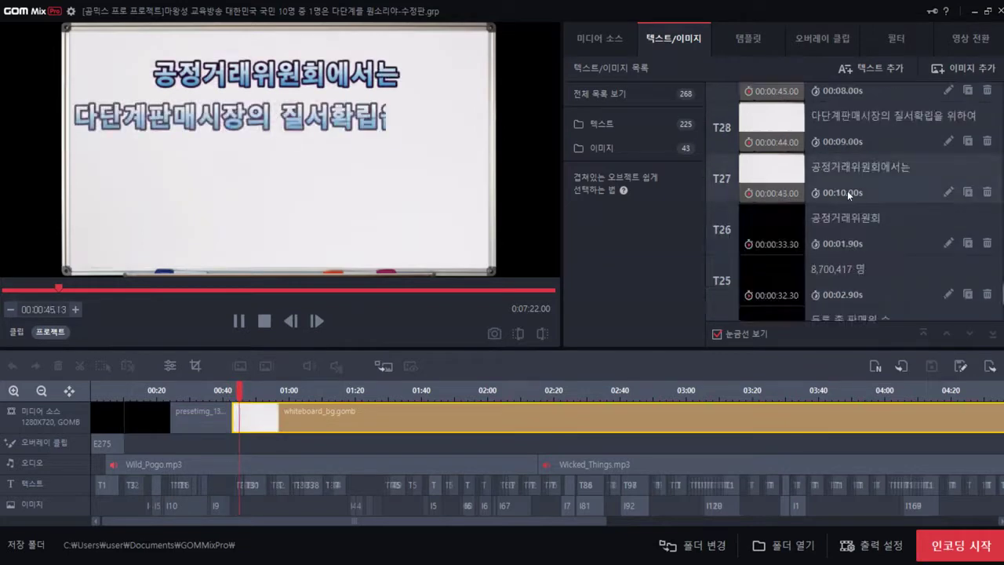
pyautogui.scroll(3, 848, 165)
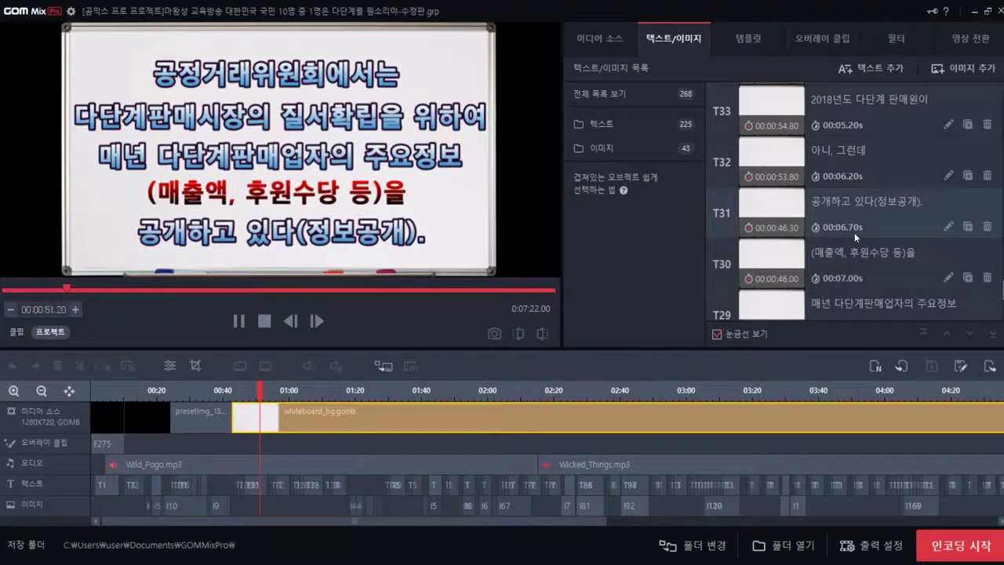
pyautogui.scroll(3, 851, 267)
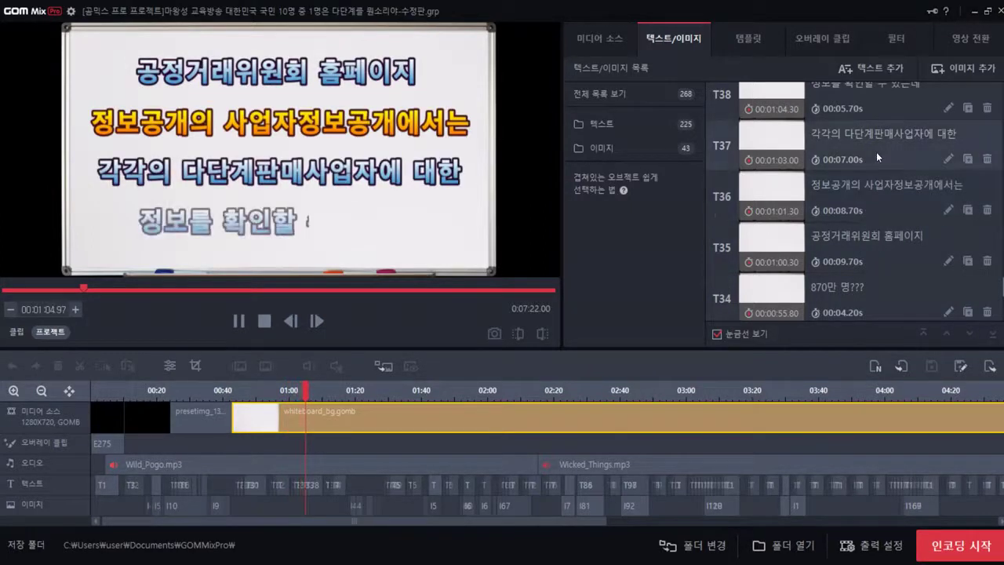
pyautogui.scroll(3, 876, 151)
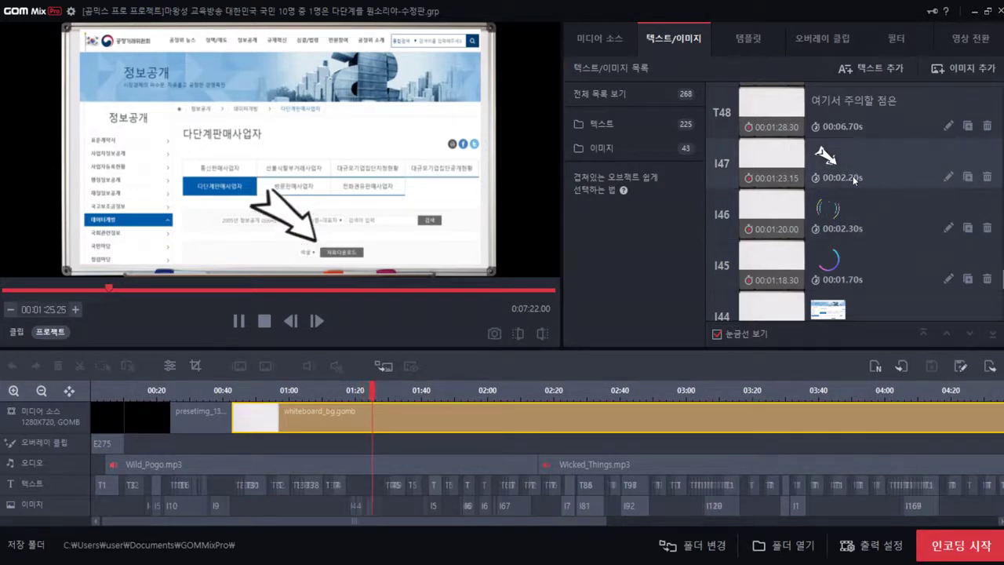
pyautogui.scroll(3, 856, 235)
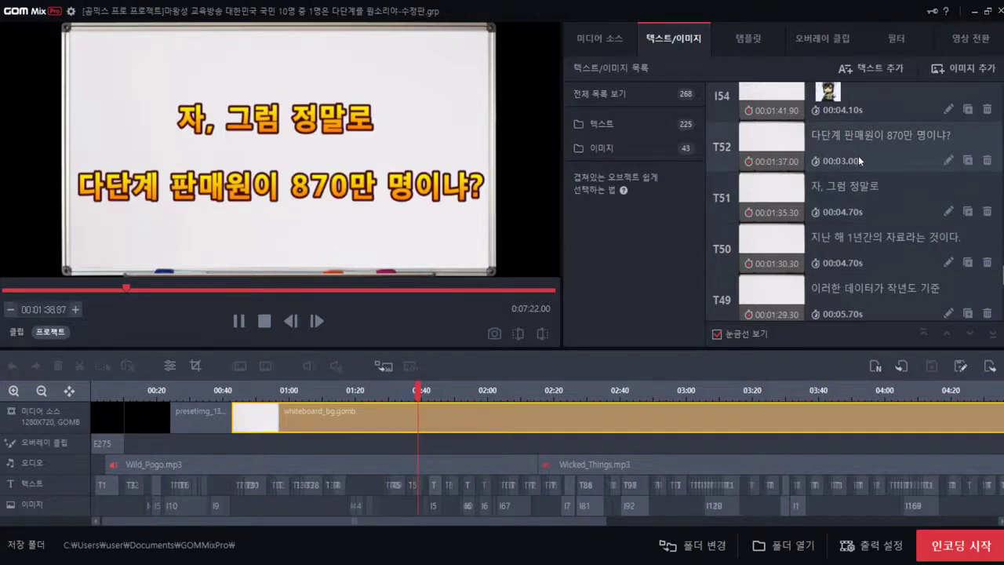
# Step: Review the text, frame and image objects of the 정보공개 파일(엑셀) scenes, T56 to T77, alongside the playing preview
pyautogui.scroll(3, 858, 155)
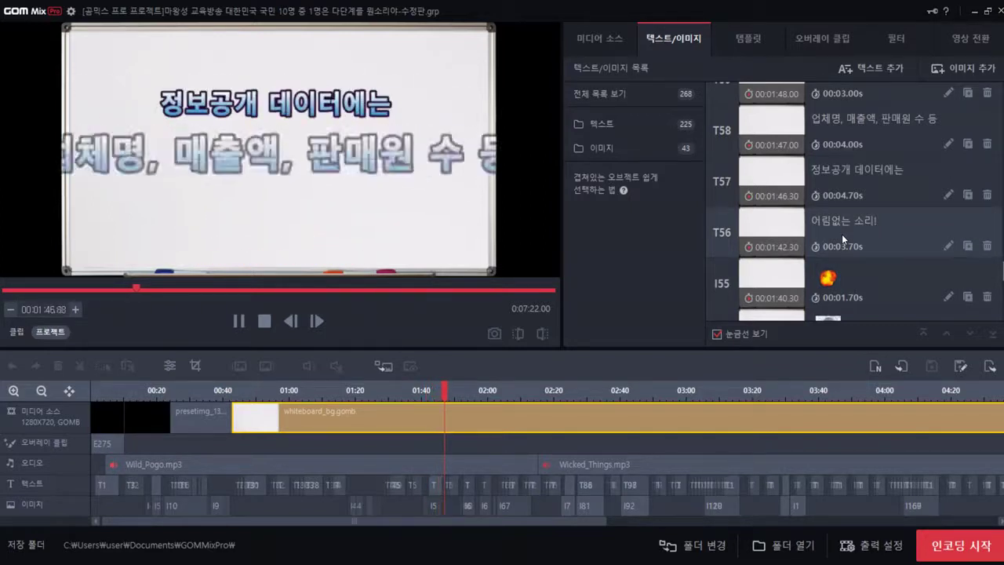
pyautogui.scroll(3, 854, 271)
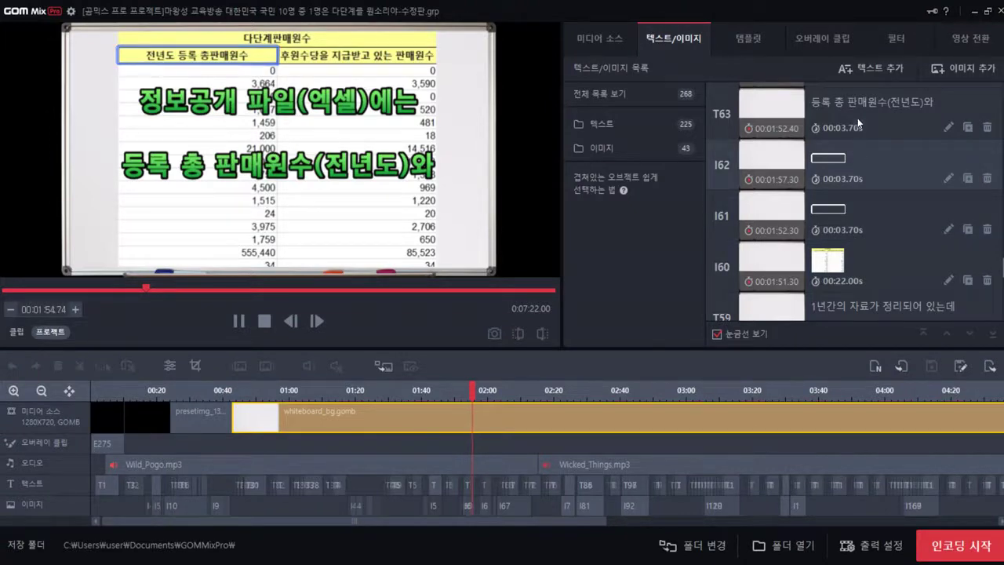
pyautogui.scroll(3, 855, 156)
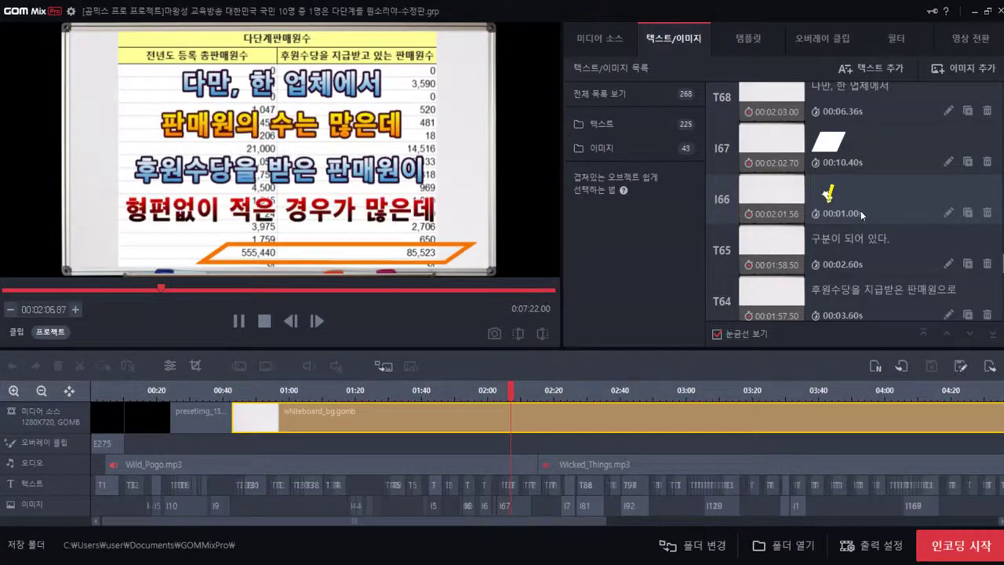
pyautogui.scroll(3, 865, 152)
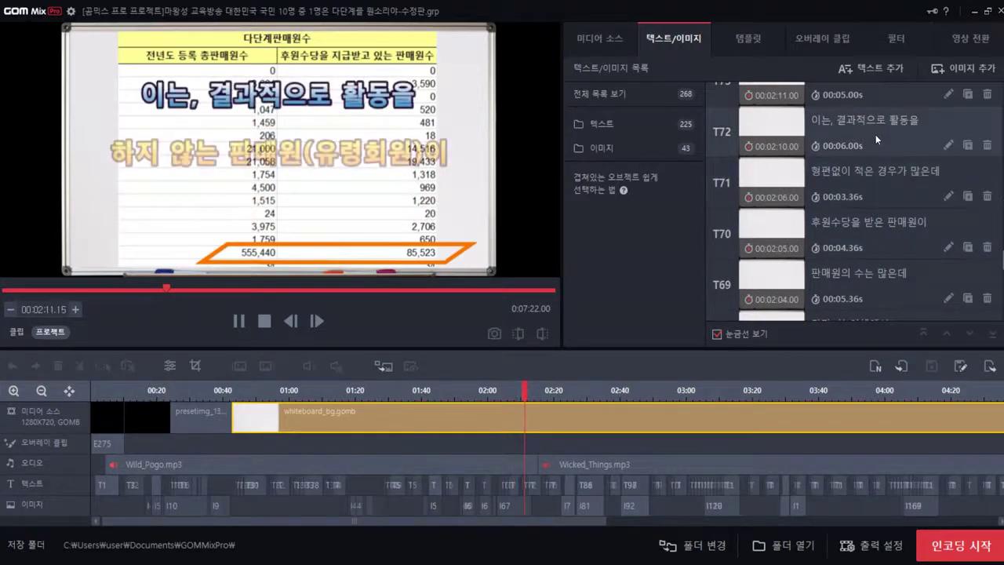
pyautogui.scroll(3, 875, 134)
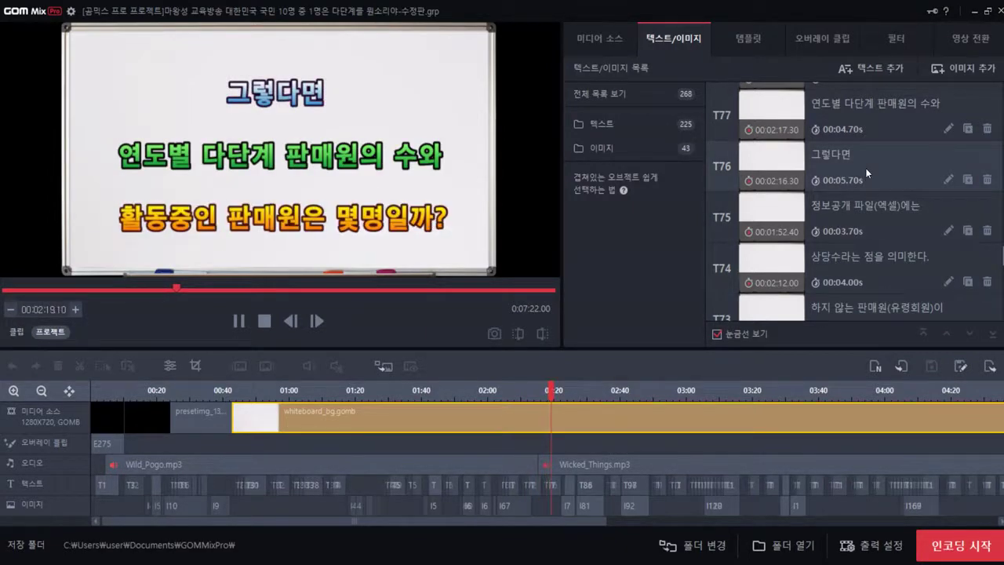
# Step: Follow the list entries for the 2004년 and 2005년 seller statistics through to the first summary table's column headings during playback
pyautogui.scroll(5, 866, 172)
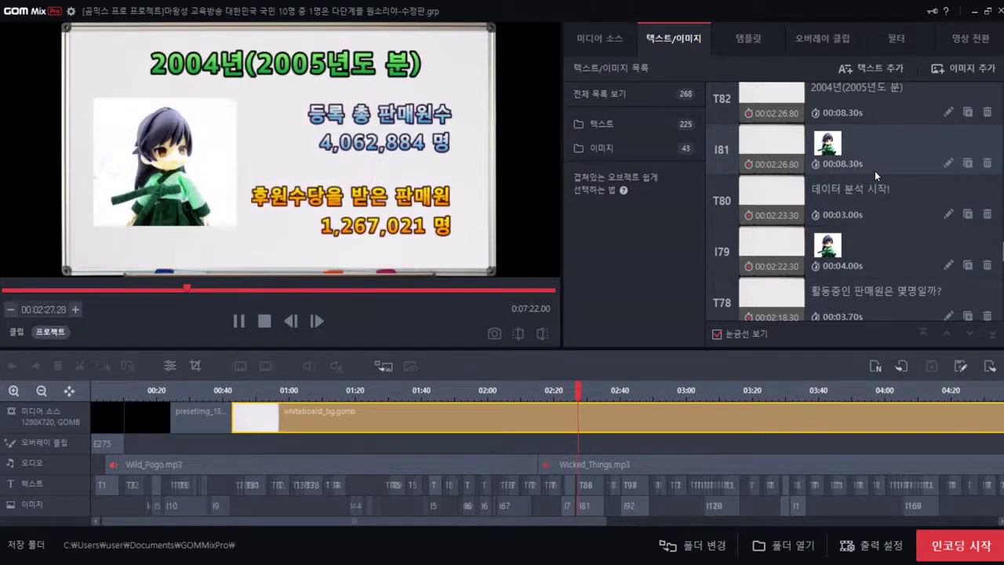
pyautogui.scroll(5, 874, 170)
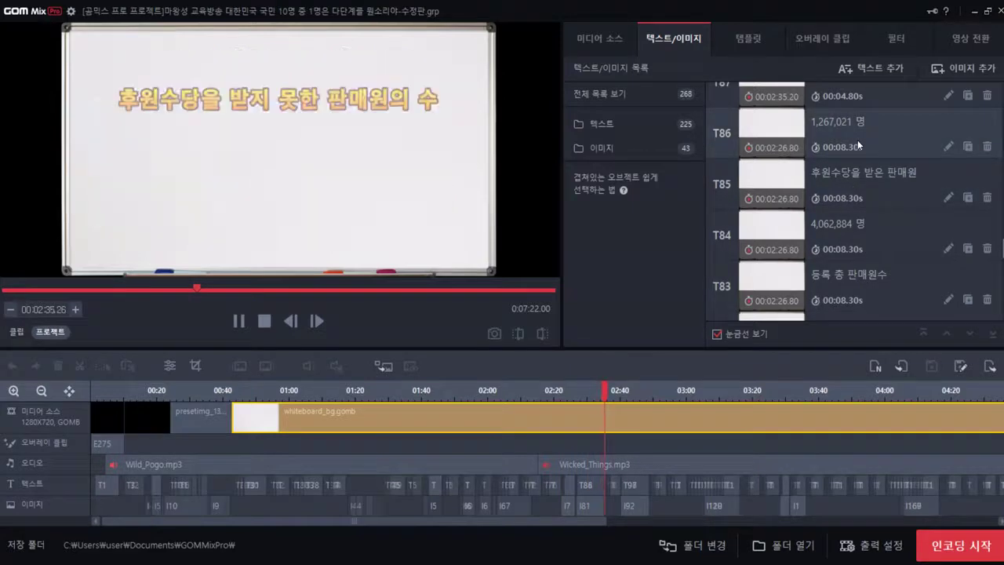
pyautogui.scroll(4, 856, 140)
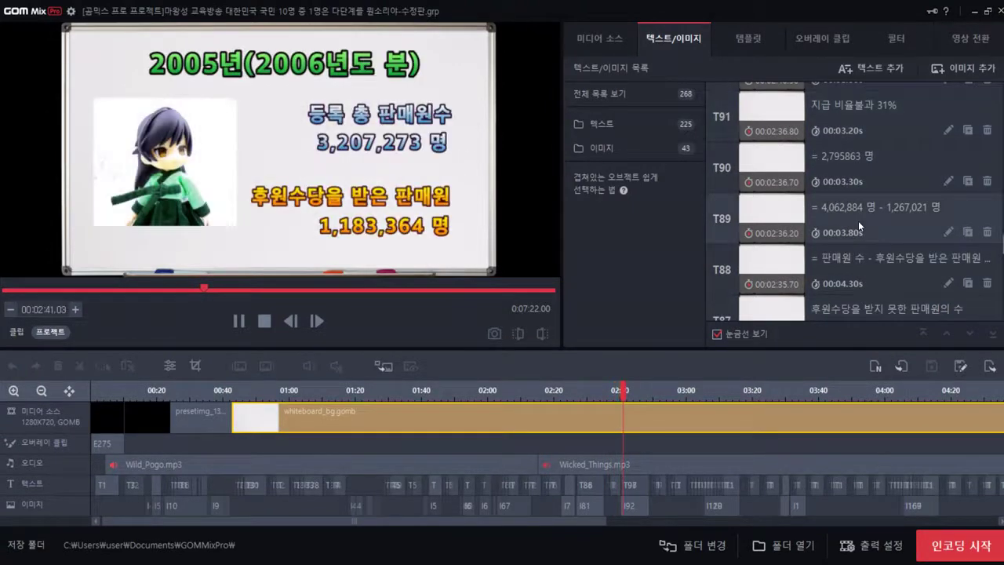
pyautogui.scroll(5, 858, 221)
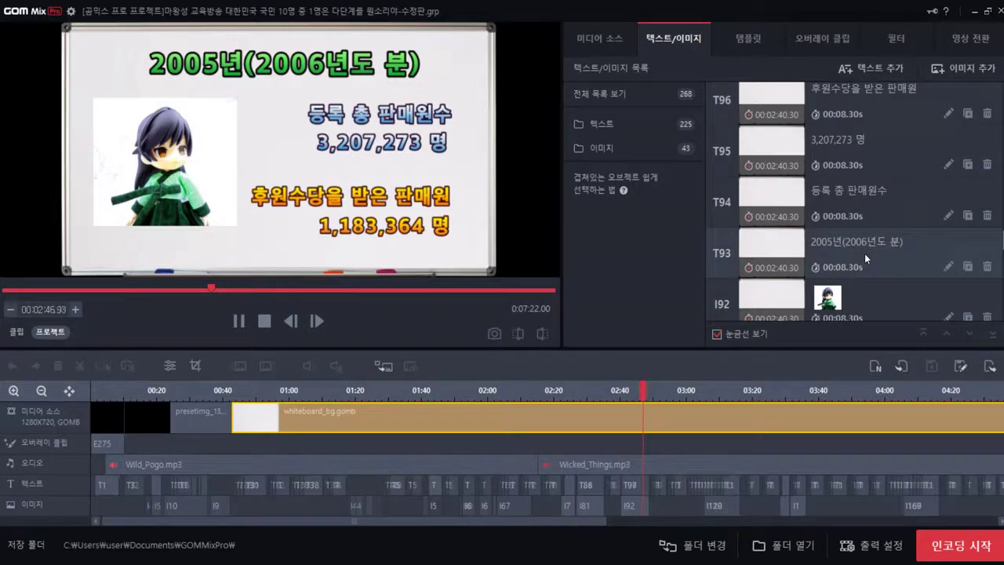
pyautogui.scroll(5, 864, 254)
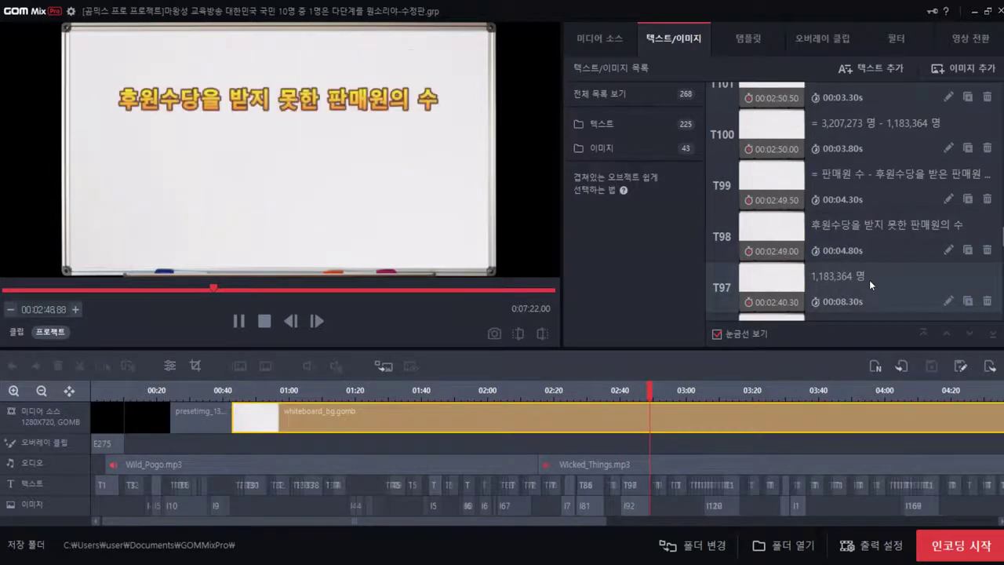
pyautogui.scroll(4, 864, 155)
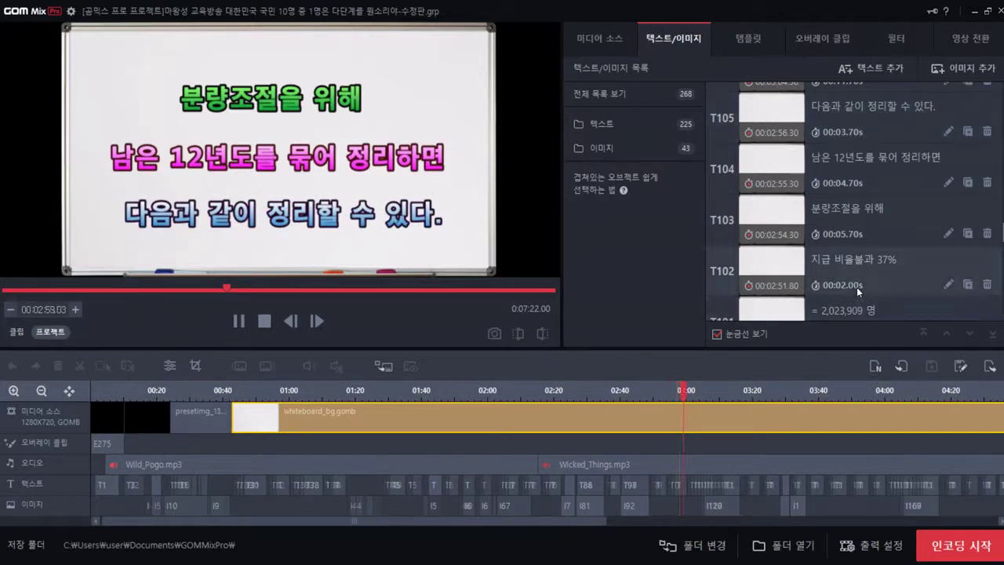
pyautogui.scroll(3, 857, 287)
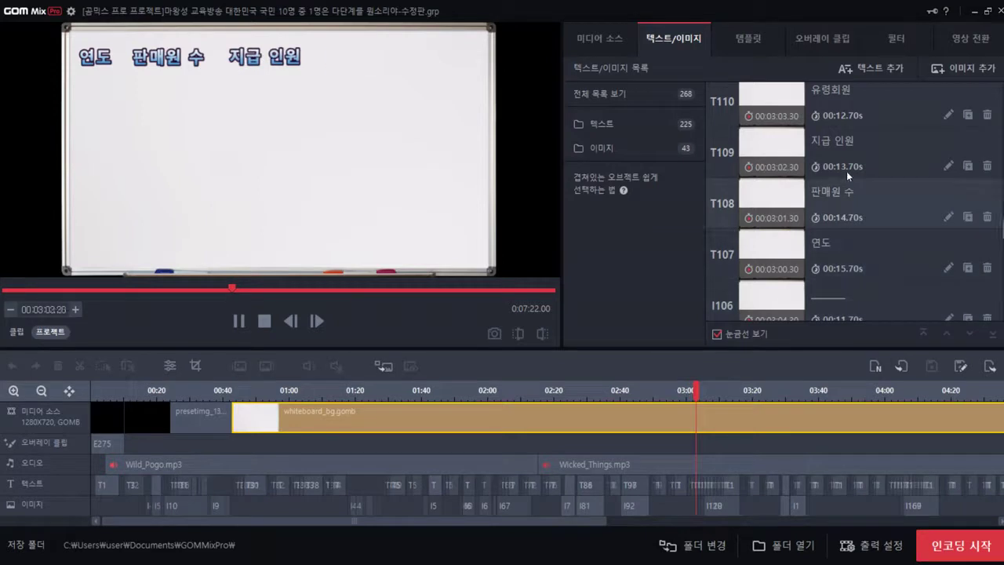
# Step: Examine the text and image objects explaining the 2011 payout-rate drop and the 거마대학생 사건, up to T153, during playback
pyautogui.scroll(3, 860, 219)
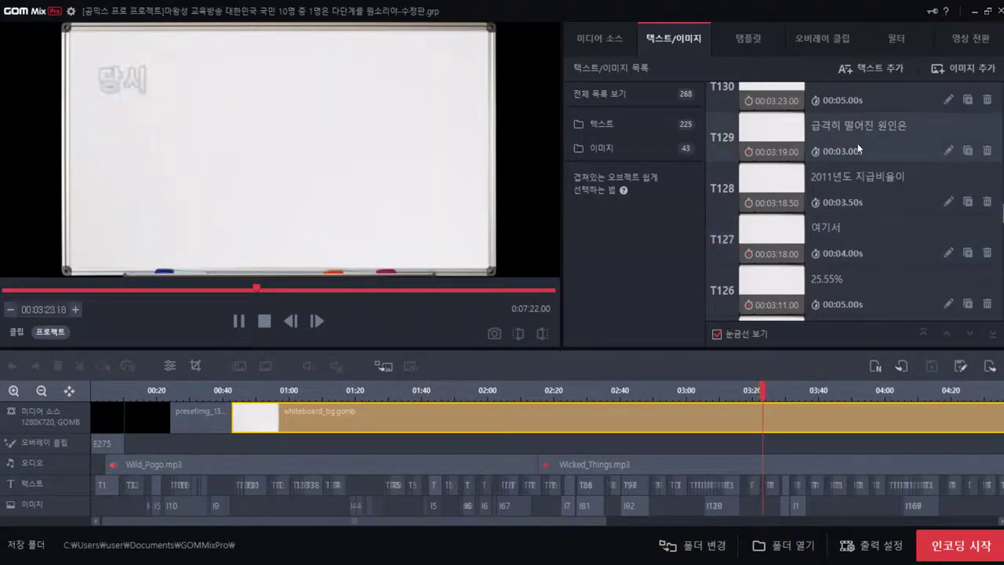
pyautogui.scroll(3, 852, 235)
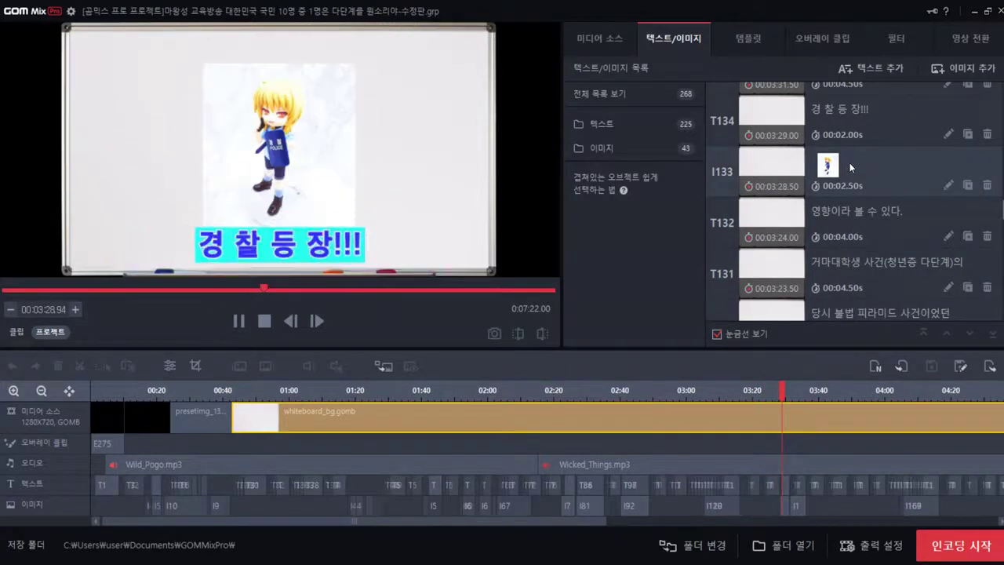
pyautogui.scroll(2, 845, 241)
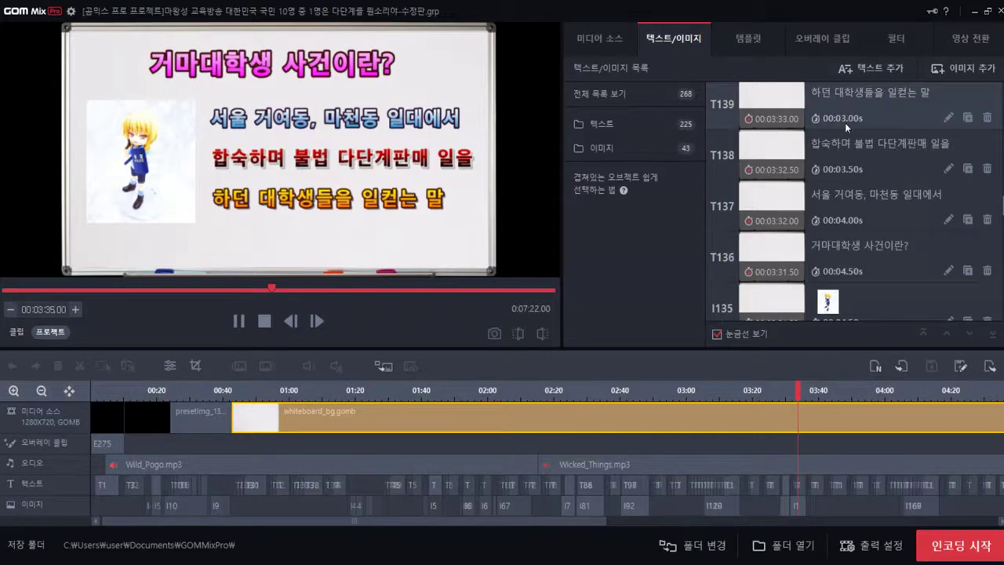
pyautogui.scroll(2, 839, 238)
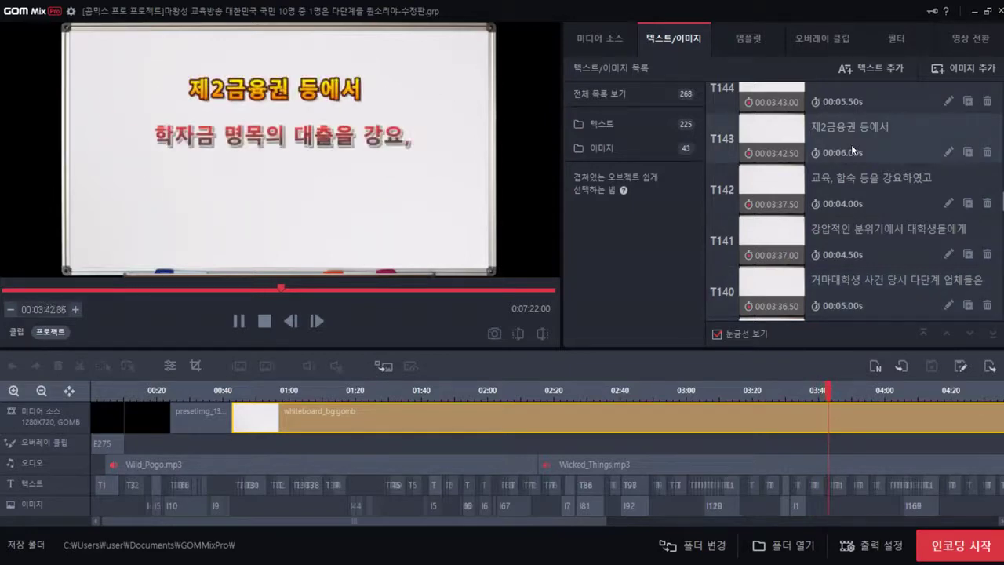
pyautogui.scroll(3, 872, 273)
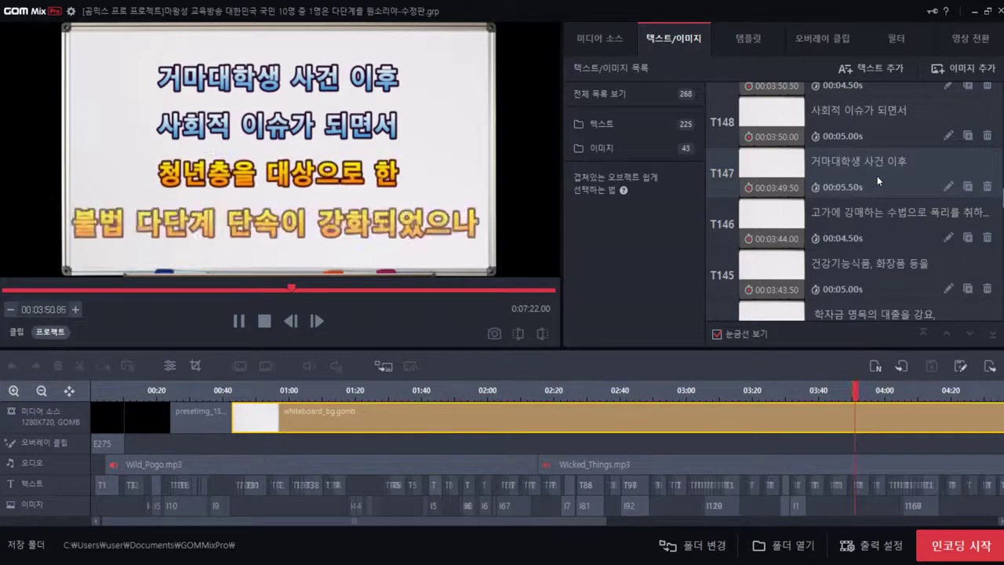
pyautogui.scroll(3, 878, 135)
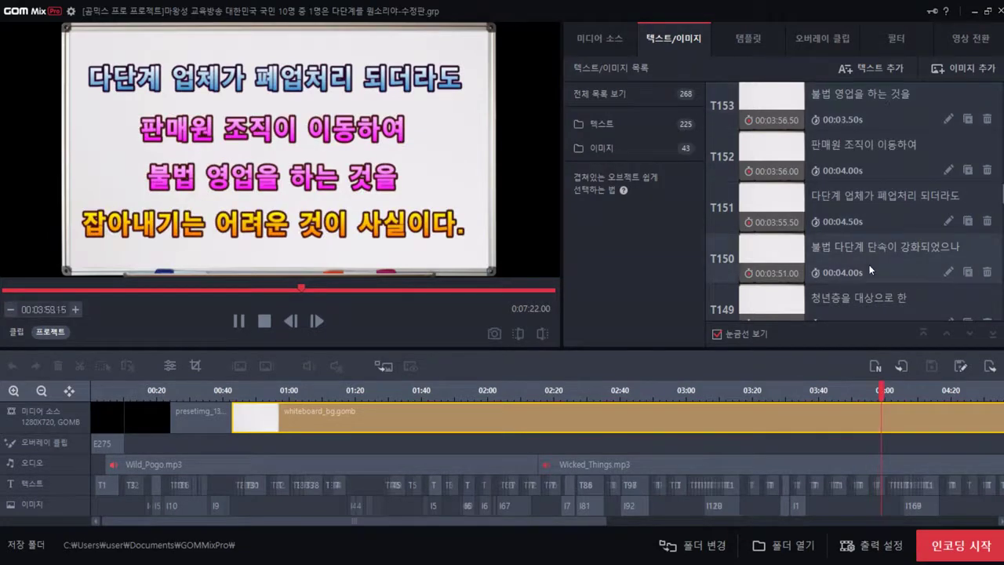
# Step: Review the column headings, yearly figures, divider lines and payout percentages of the 2012 to 2017 seller table, T154 to T174, during playback
pyautogui.scroll(3, 869, 264)
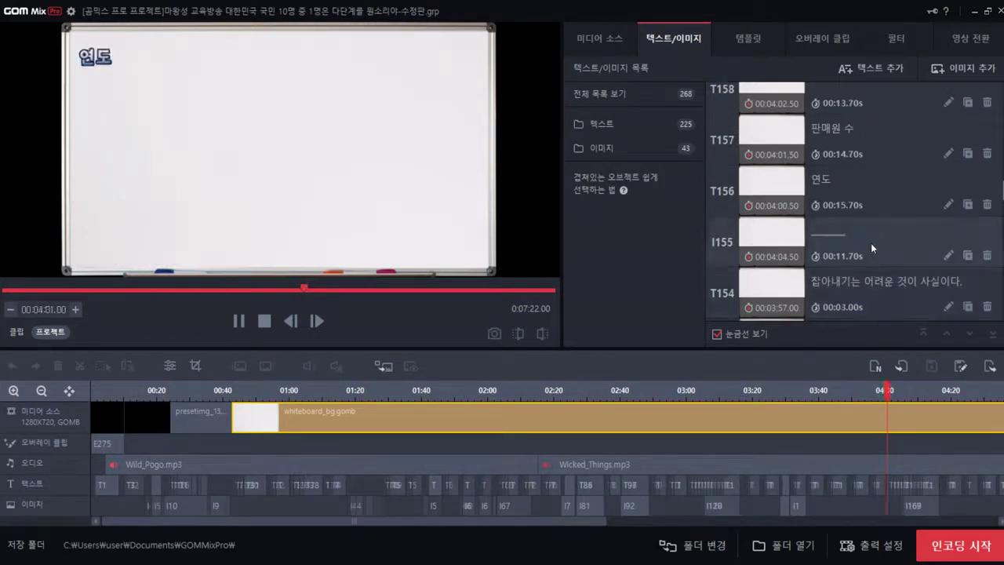
pyautogui.scroll(3, 858, 149)
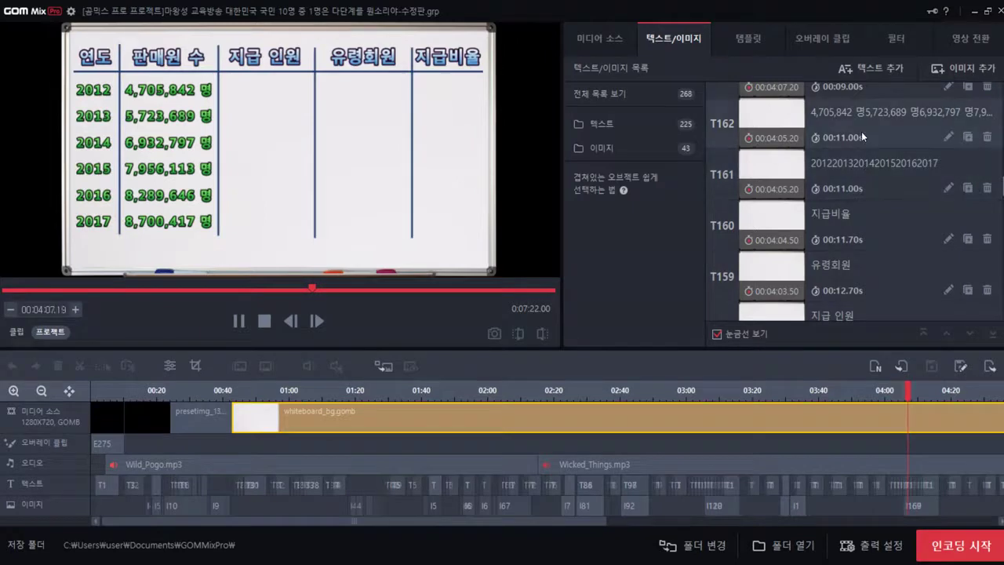
pyautogui.scroll(3, 863, 184)
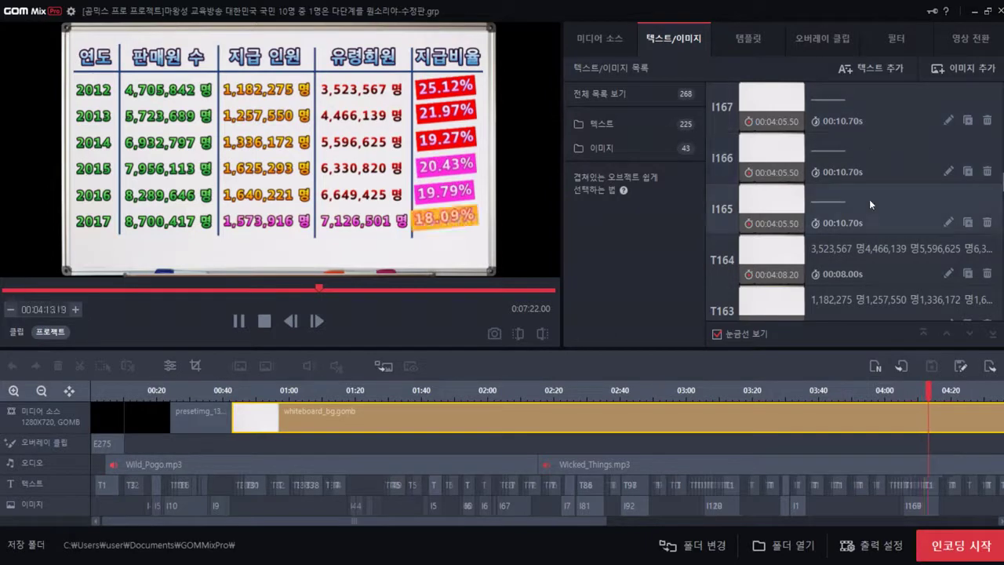
pyautogui.scroll(3, 870, 228)
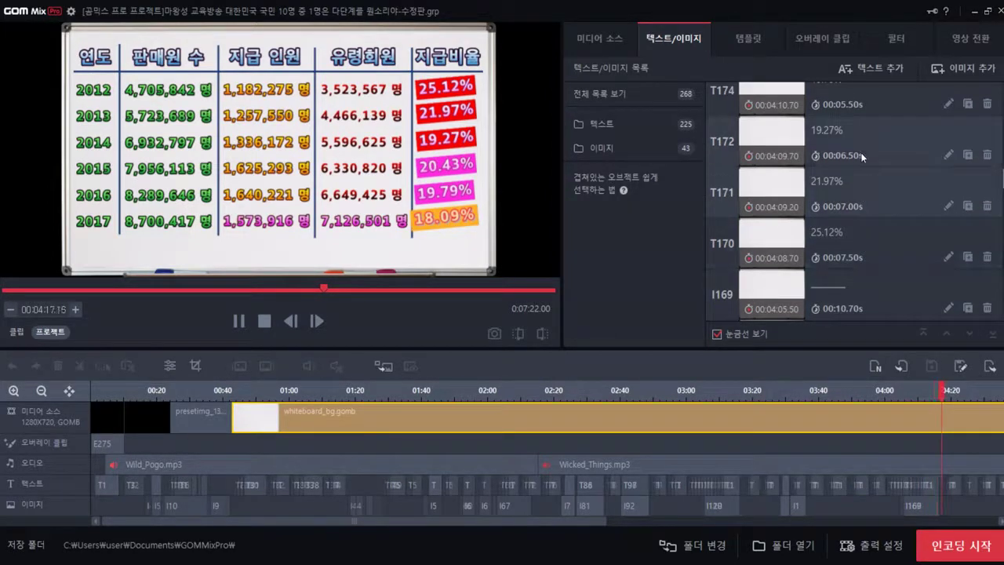
# Step: Follow the list entries on 웰빙테크, from its 2012 violation and corrective orders to the 지엔지피 name change and 공제계약 해지, during playback
pyautogui.scroll(3, 860, 152)
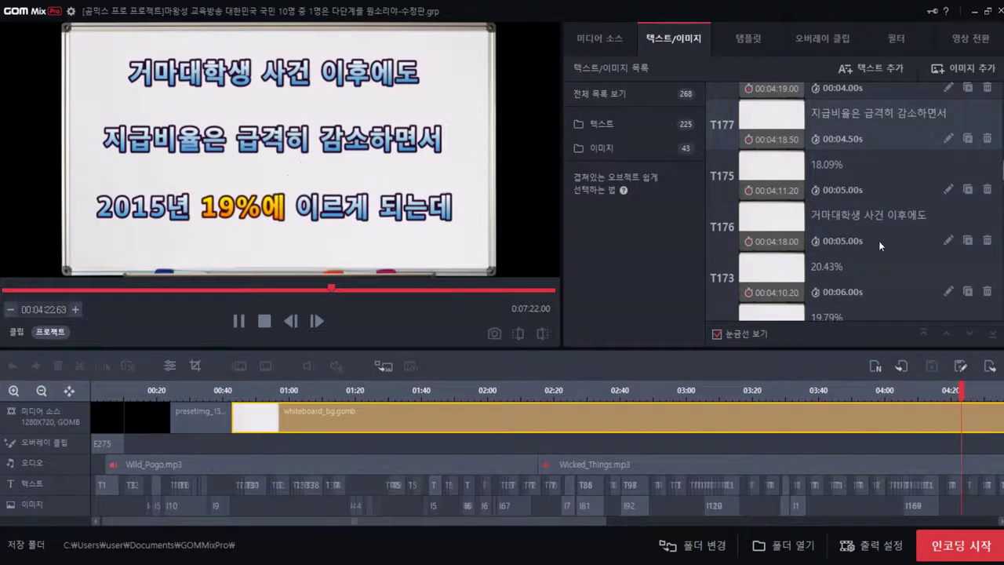
pyautogui.scroll(3, 879, 241)
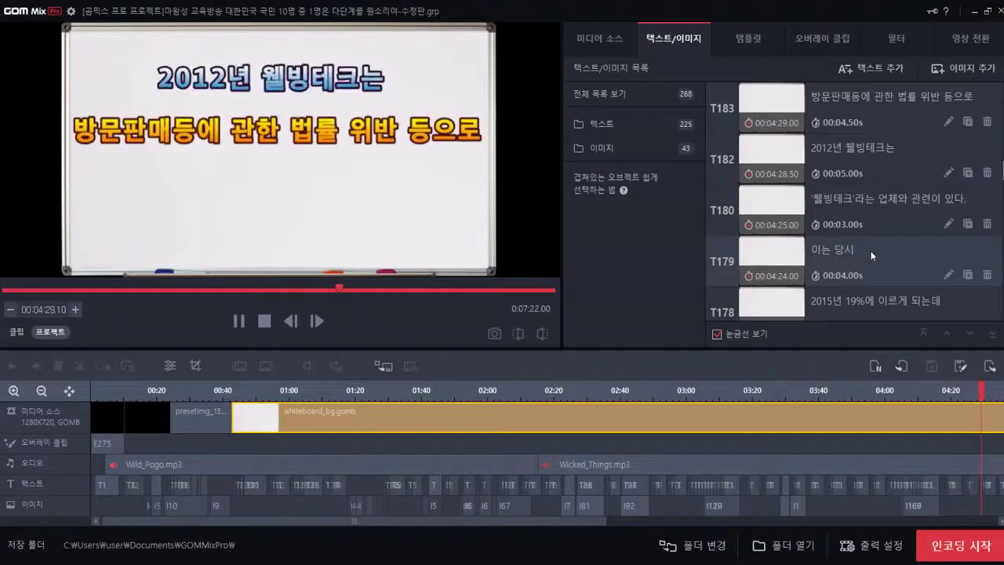
pyautogui.scroll(3, 870, 176)
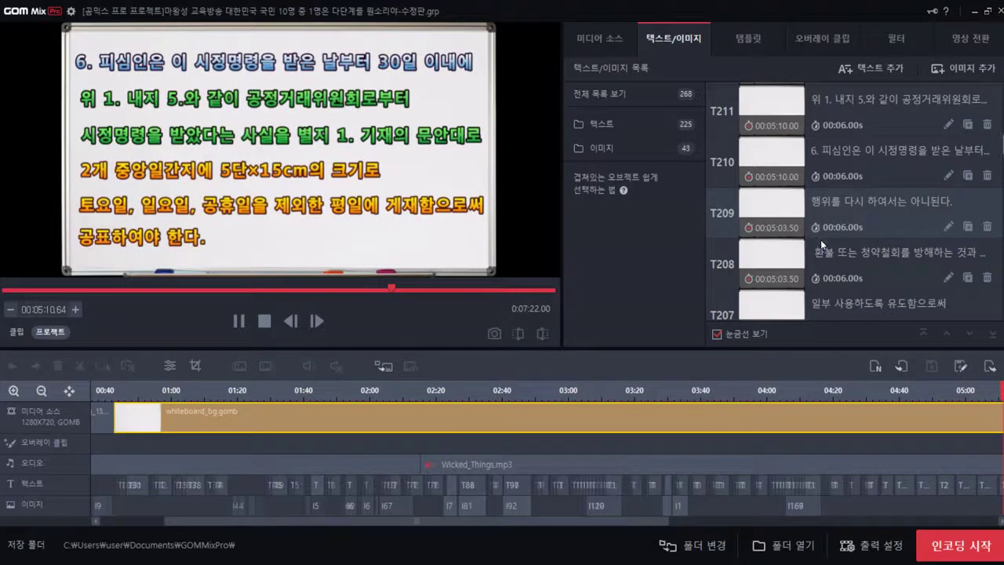
pyautogui.scroll(3, 820, 240)
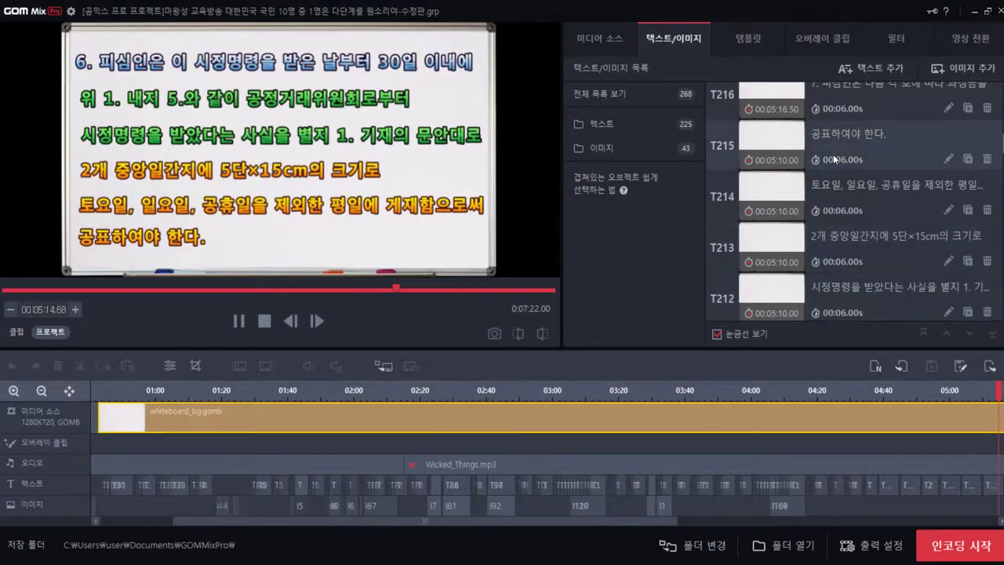
pyautogui.scroll(3, 833, 164)
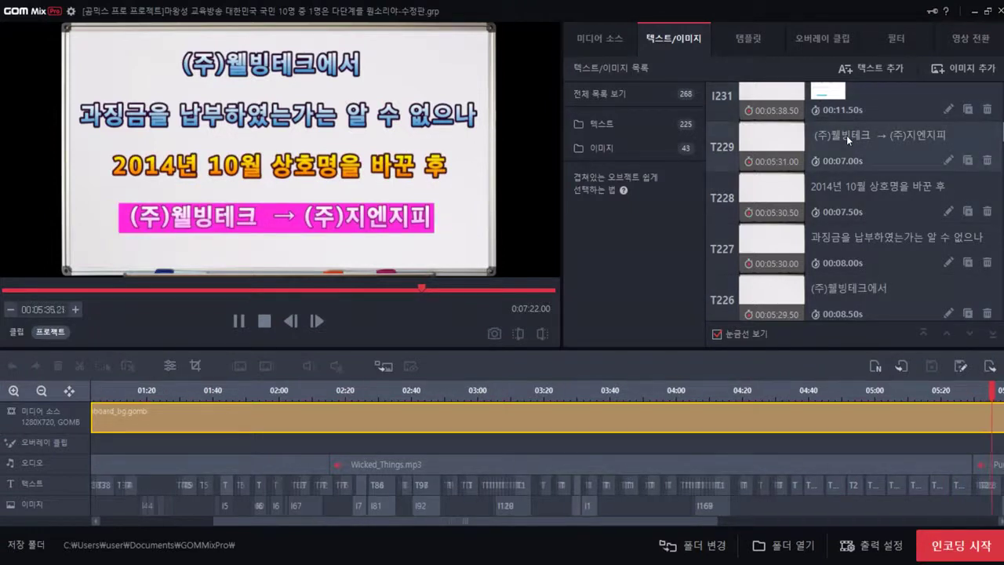
pyautogui.scroll(3, 857, 202)
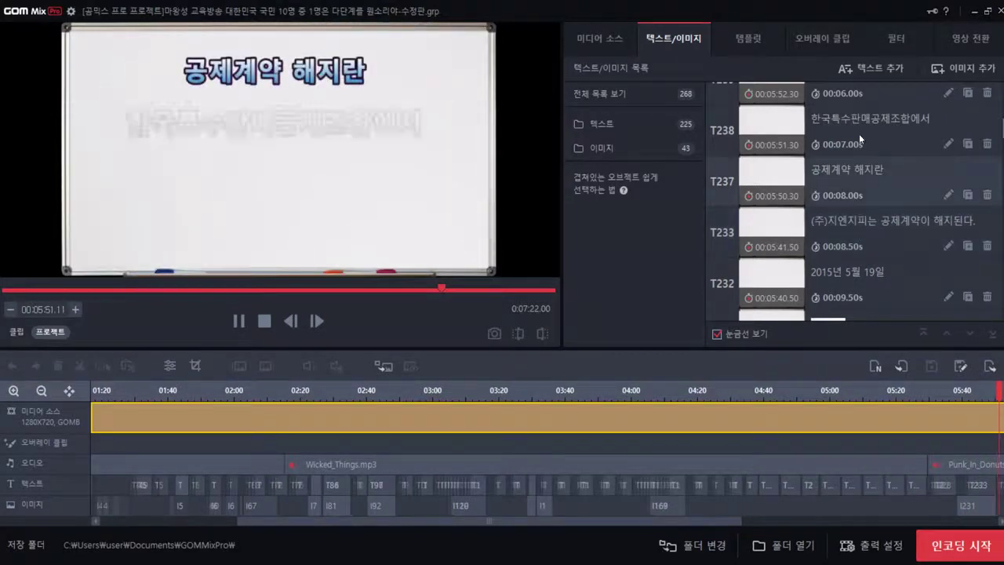
# Step: Compare the product images from I249 and their price and date captions up to T270 with the playing preview
pyautogui.scroll(3, 854, 160)
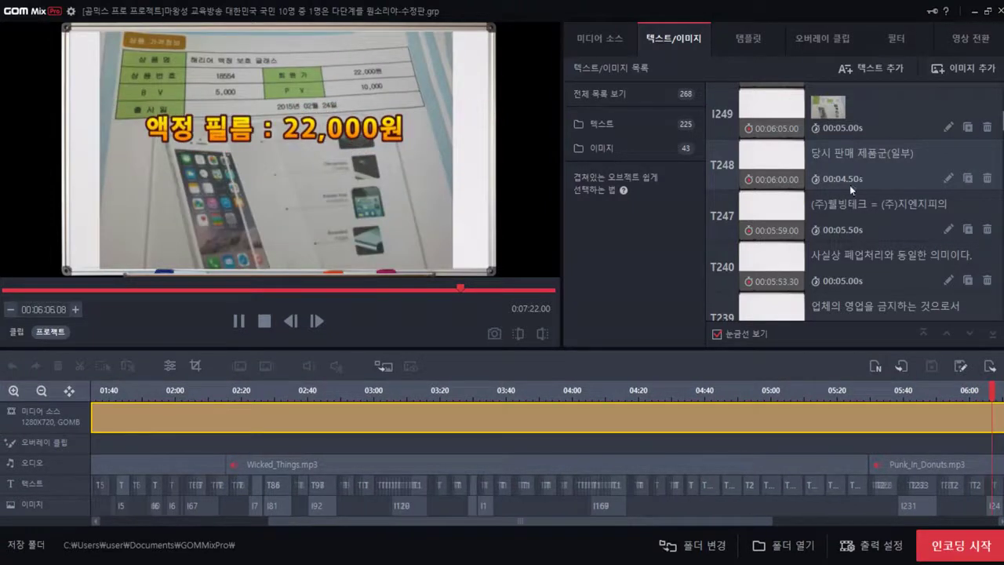
pyautogui.scroll(3, 846, 117)
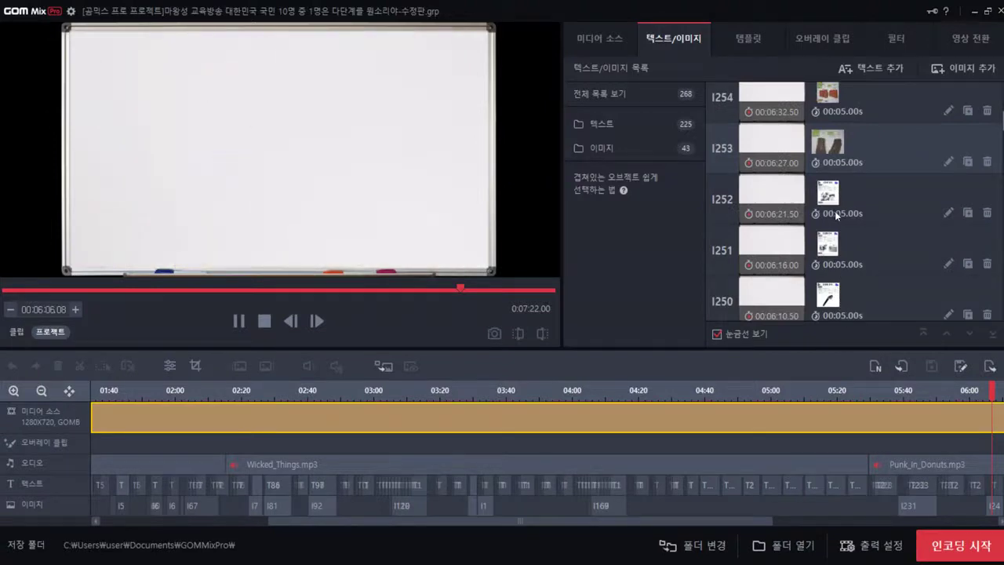
pyautogui.scroll(2, 837, 196)
pyautogui.scroll(3, 841, 203)
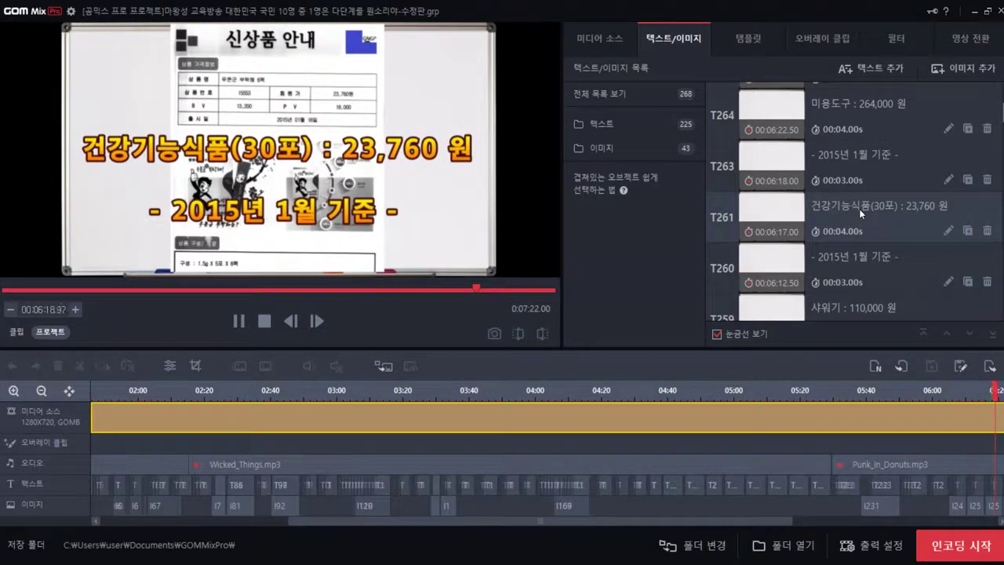
pyautogui.scroll(3, 859, 208)
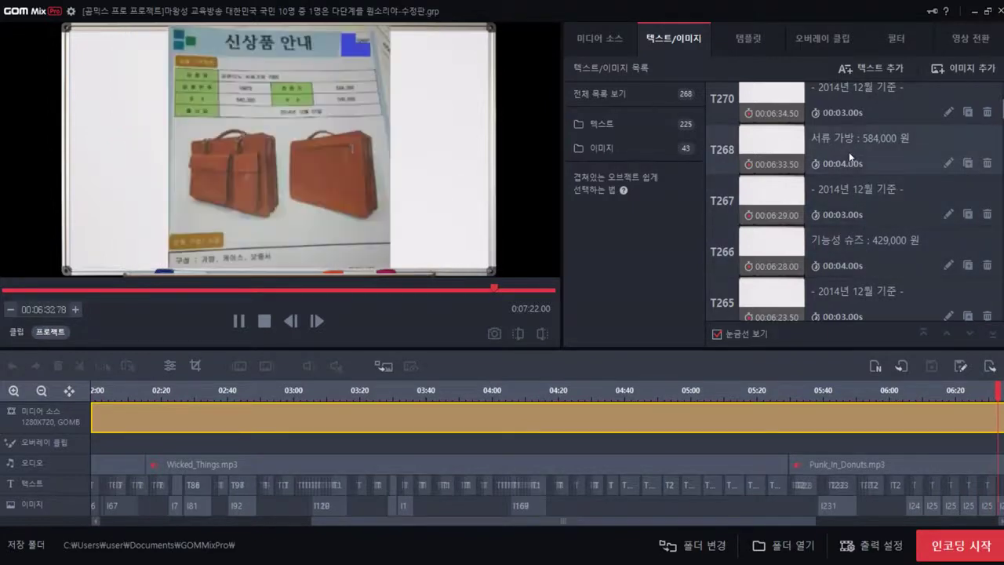
# Step: Examine the closing text and image objects on excessive pricing, forced purchases and the C 리스트, T276 to T292, during playback
pyautogui.scroll(3, 848, 153)
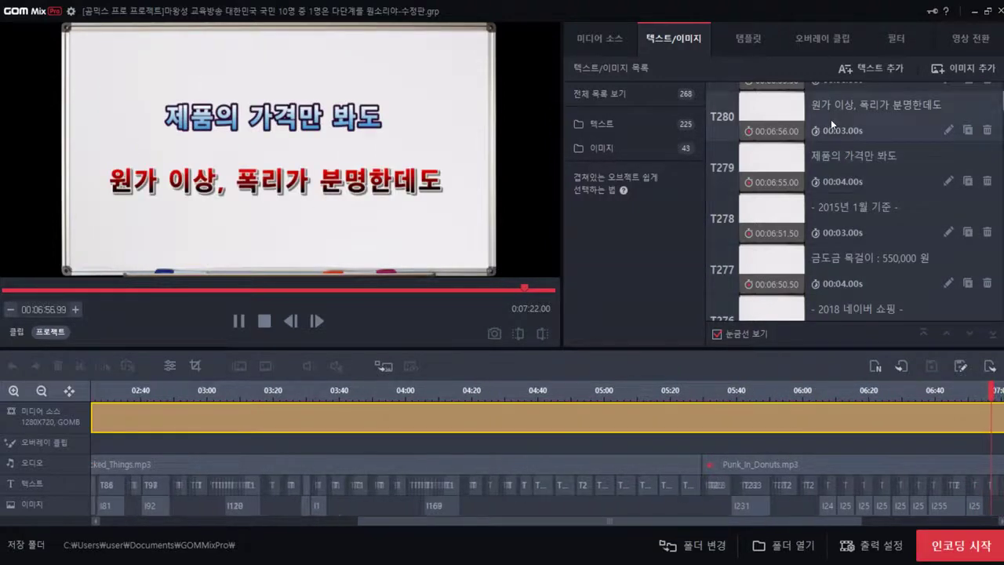
pyautogui.scroll(3, 830, 120)
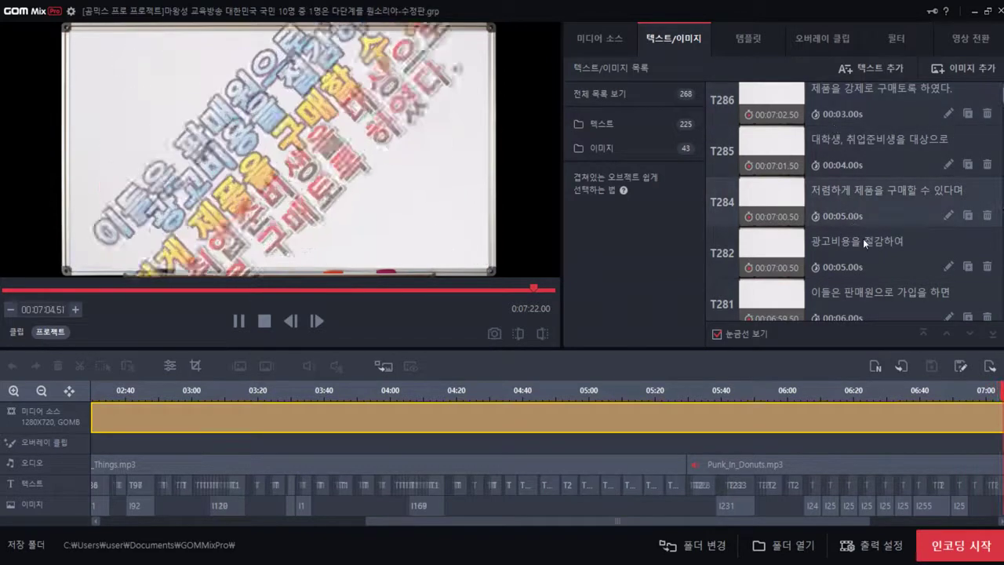
pyautogui.scroll(3, 861, 274)
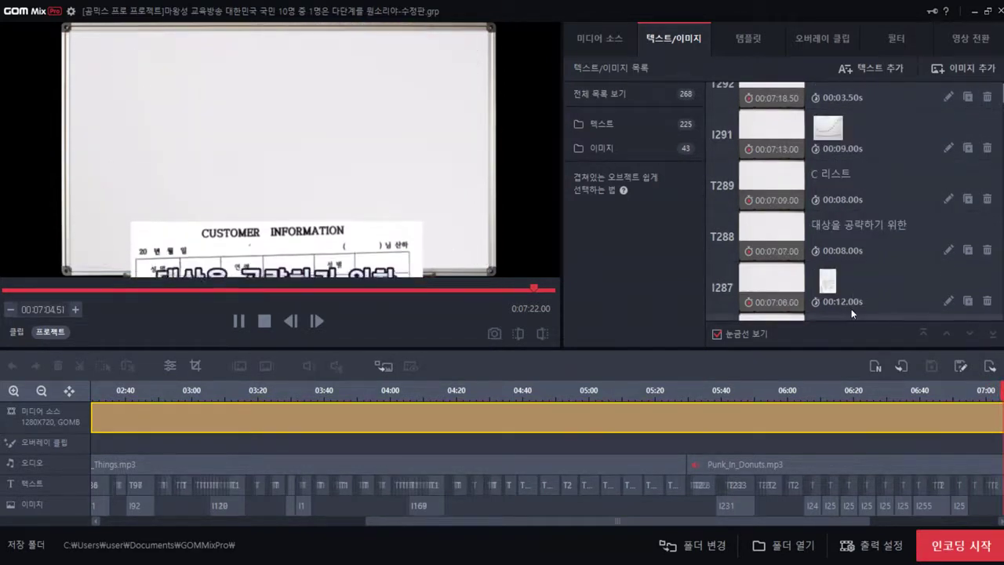